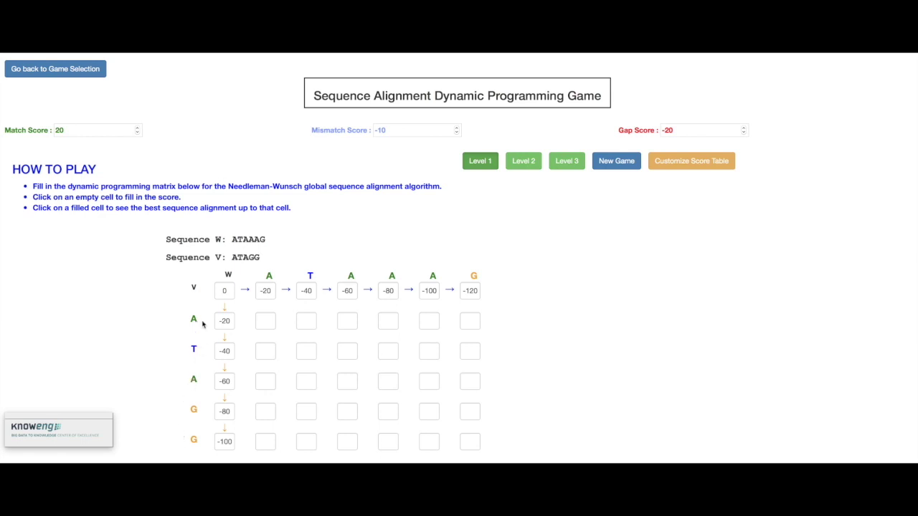
- Open the cell in the first A row under the first A column and write 0+20 = 20 in the green diagonal note
click(266, 324)
click(266, 324)
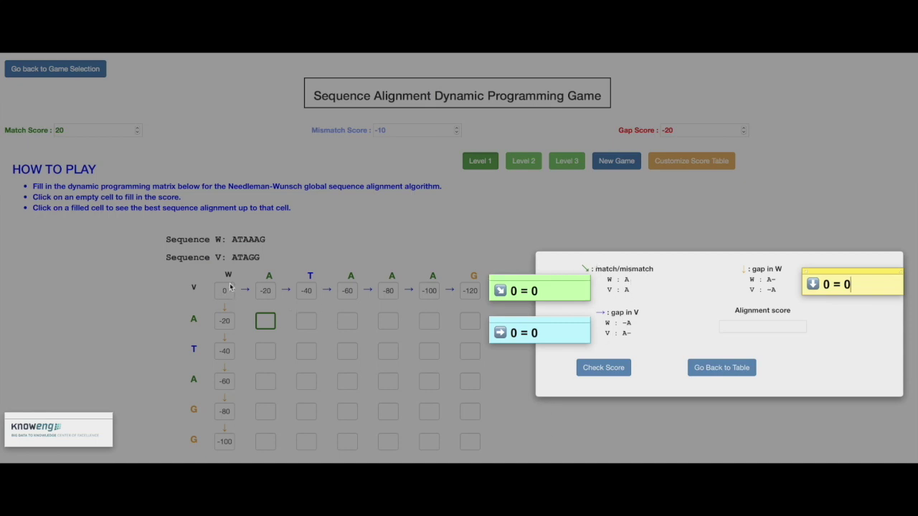
click(534, 293)
text(+)
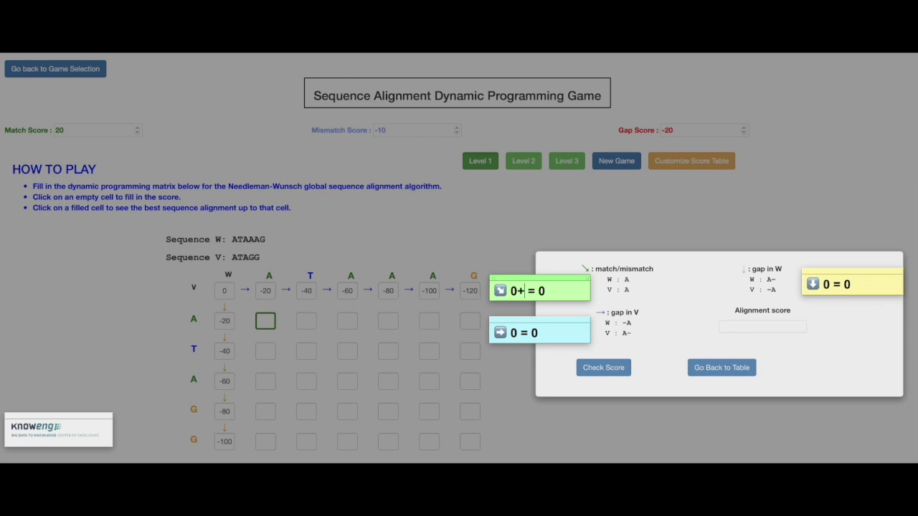
text(20 = 2)
- Write the vertical gap calculation -20-20 = -40 in the yellow down-arrow note
click(839, 284)
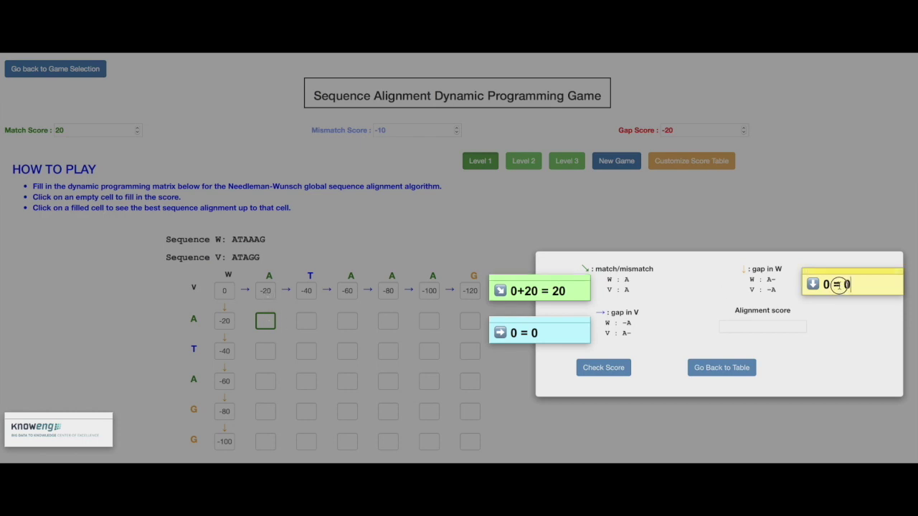
text(-20)
key(Delete)
text(-20 = )
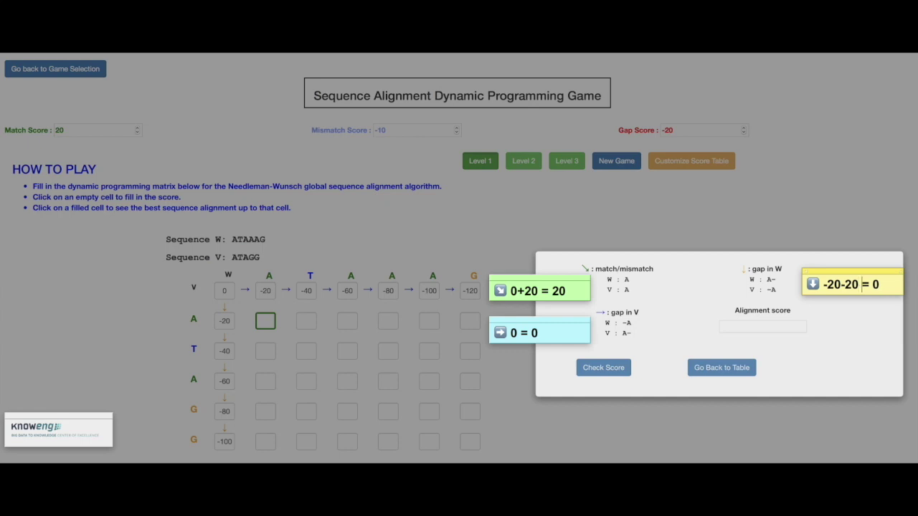
text(-4)
- Write the horizontal gap calculation -20-20 = -40 in the blue right-arrow note
click(512, 333)
text(-20)
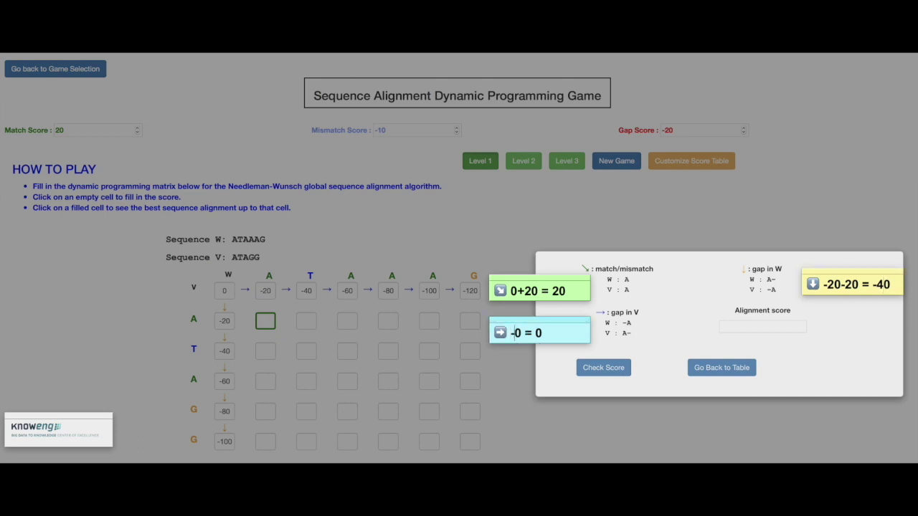
text(-20)
key(BackSpace)
text(-40)
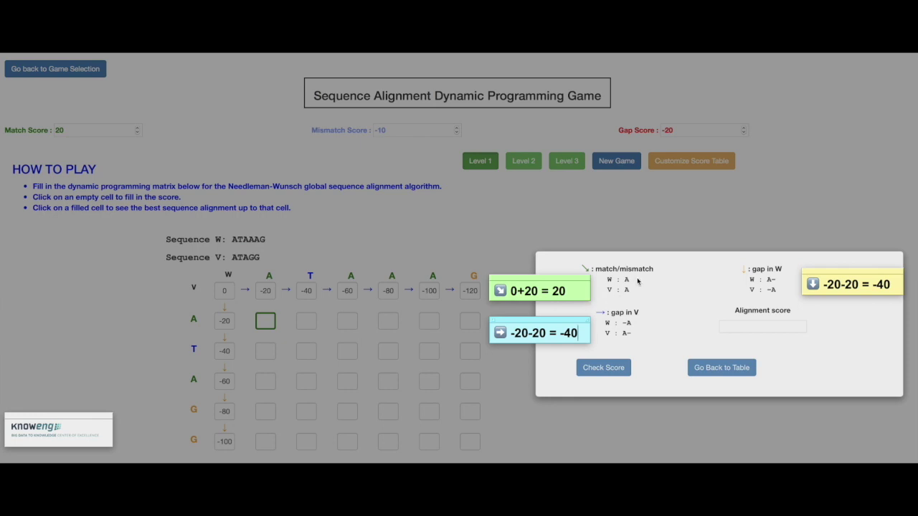
- Submit 20 as the alignment score for the cell in the first A row and first A column
click(751, 327)
text(20)
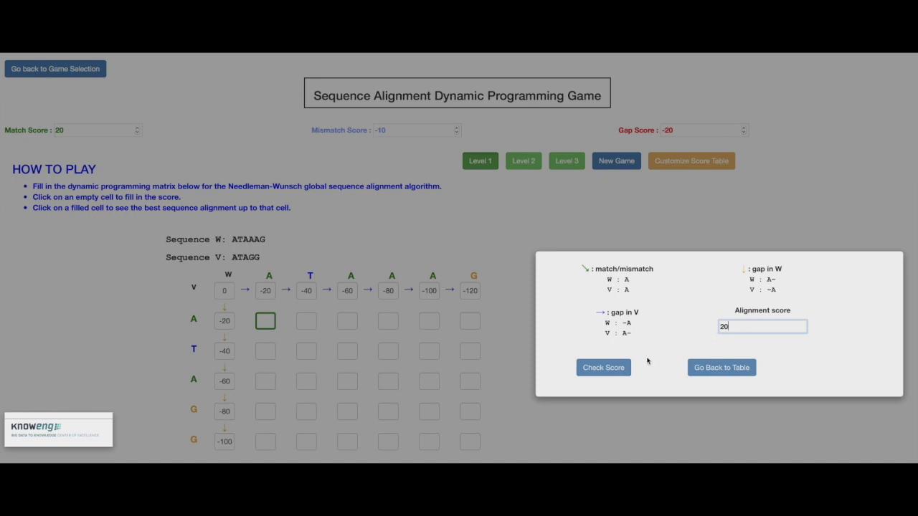
click(606, 368)
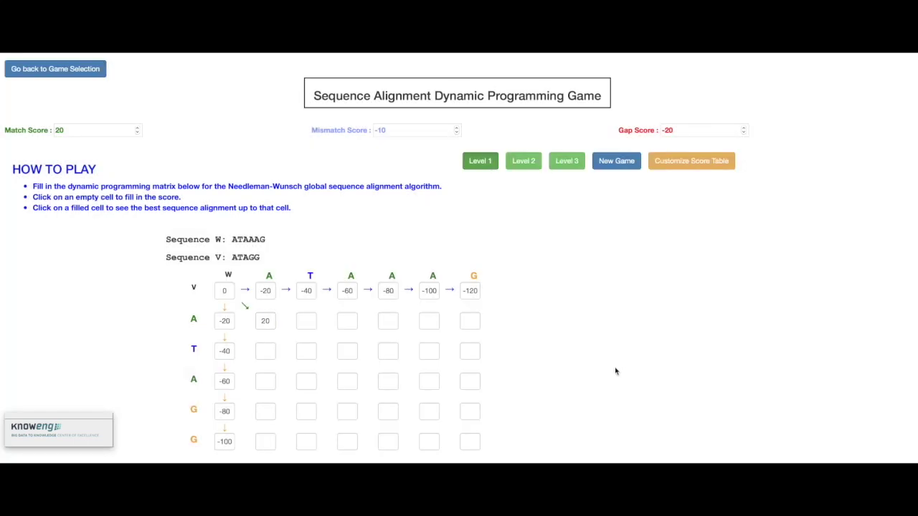
- Open the first A row's cell under column T and change the green diagonal note to -20-10 = -30
click(309, 327)
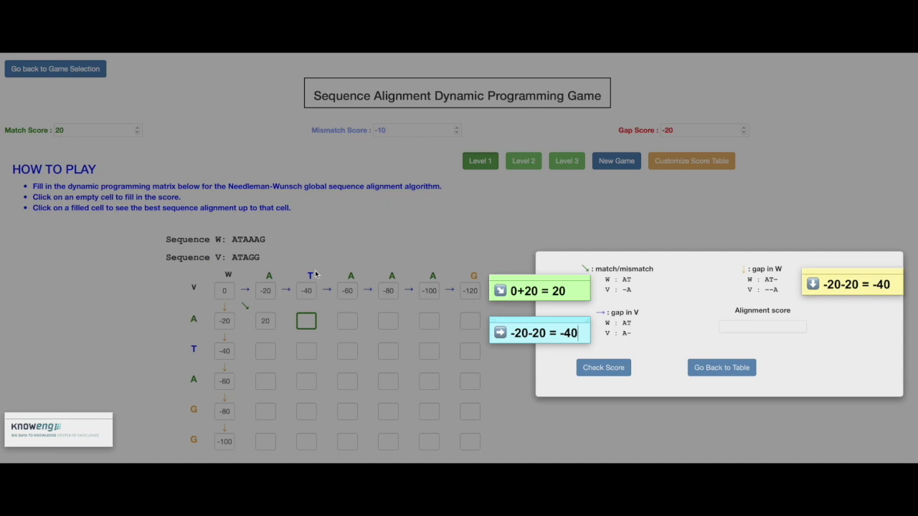
click(560, 290)
text(-20)
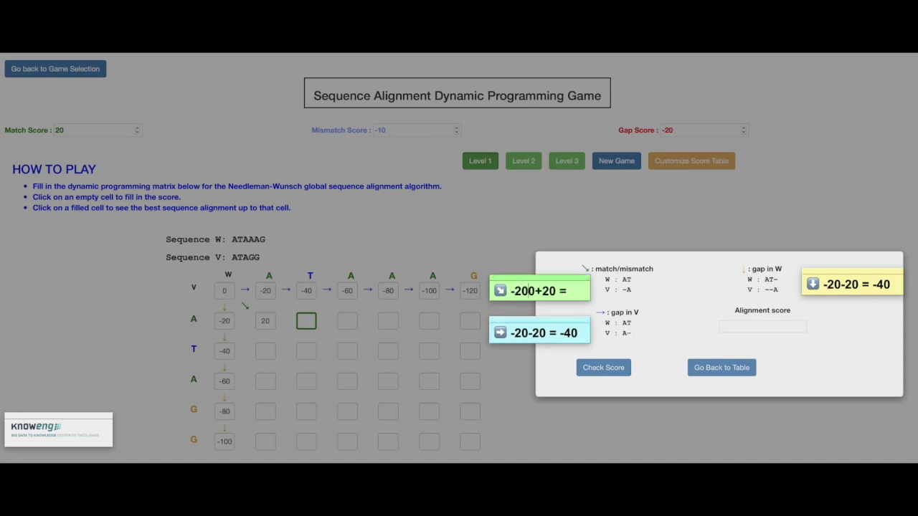
key(Right)
key(Right)
key(BackSpace)
key(BackSpace)
key(BackSpace)
text(-10)
key(BackSpace)
text(-3)
- Change the yellow down-arrow note to -40-20 = -60
click(884, 285)
click(832, 285)
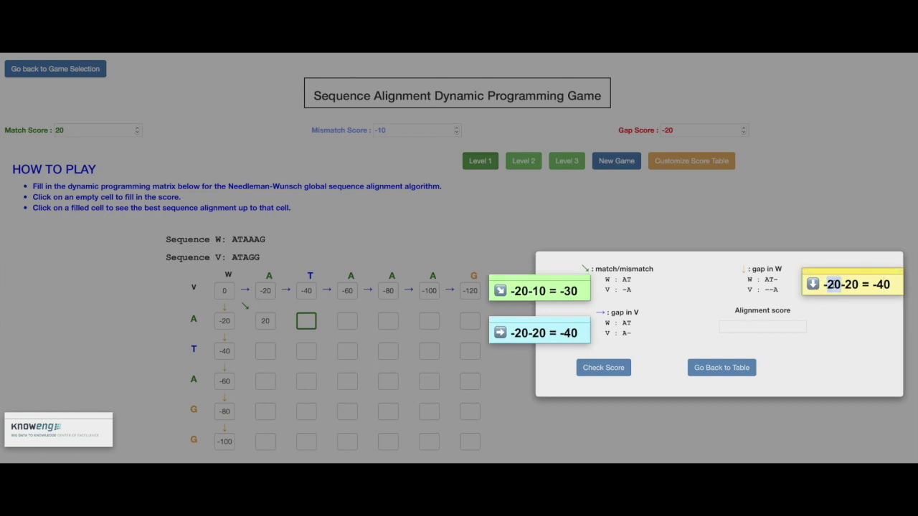
key(BackSpace)
text(4)
key(BackSpace)
text(6)
- Change the blue right-arrow note to 20-20 = 0
click(516, 333)
key(BackSpace)
drag(571, 333, 554, 334)
text(0)
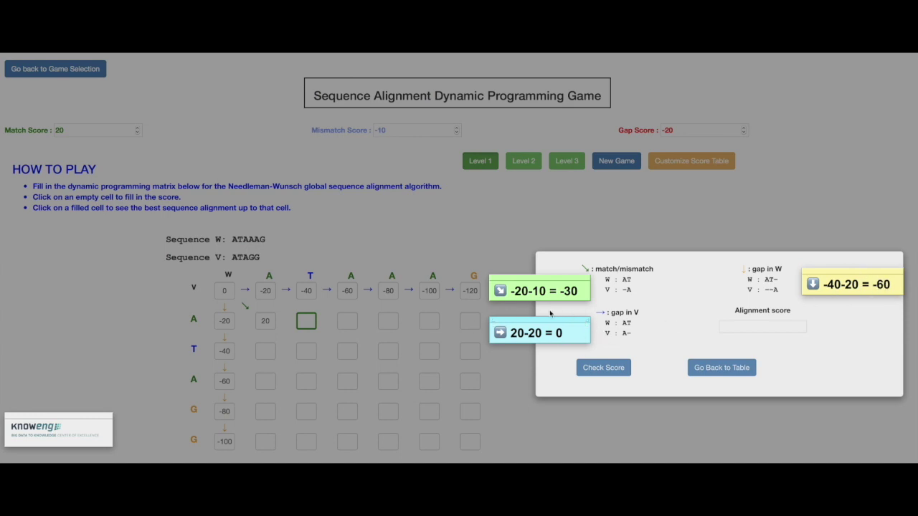
- Submit 0 as the alignment score for the first A row's cell under column T
click(756, 327)
text(0)
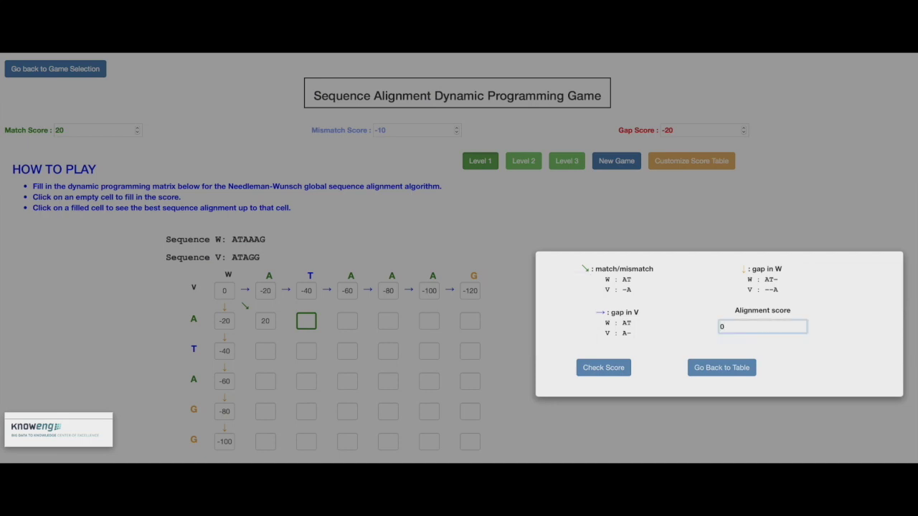
key(Return)
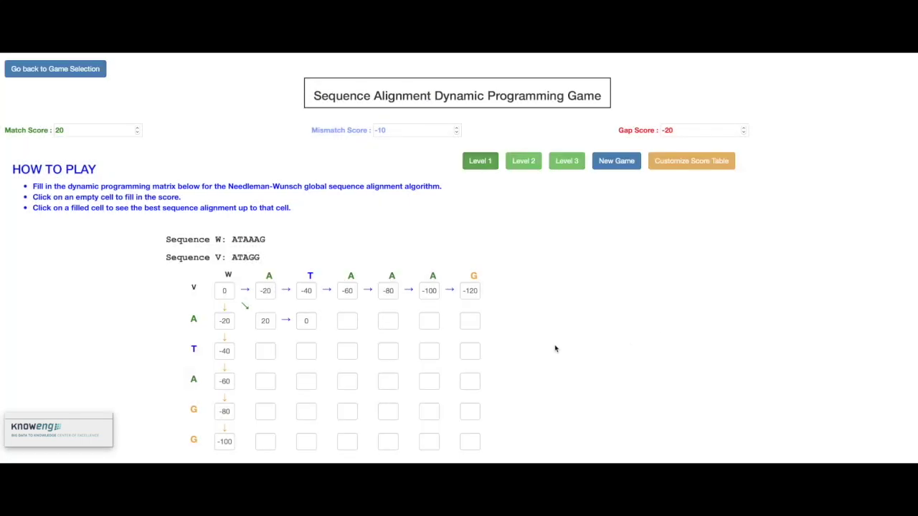
- Open the first A row's cell under the second A column, change the green note to -40+20 = -20 and widen that note slightly
click(347, 325)
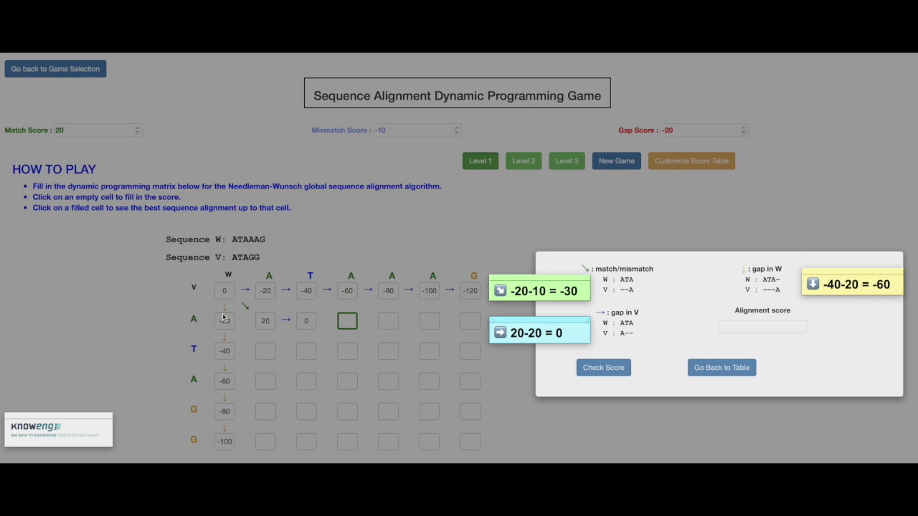
click(574, 290)
key(BackSpace)
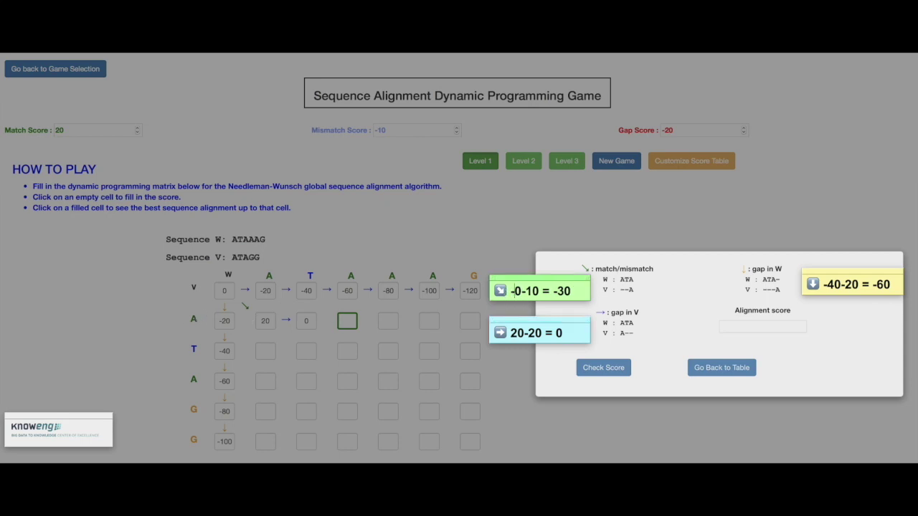
text(4)
click(531, 291)
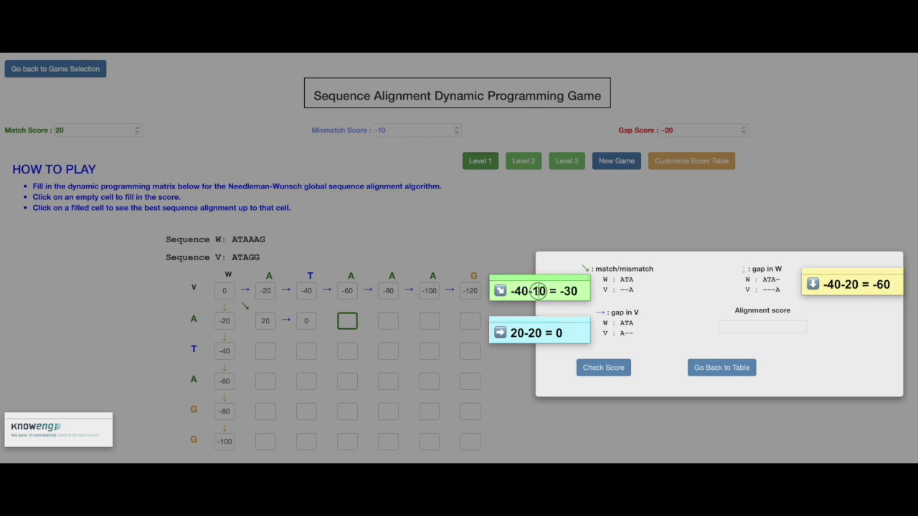
key(Delete)
key(Delete)
text(+2)
click(576, 293)
key(Down)
key(BackSpace)
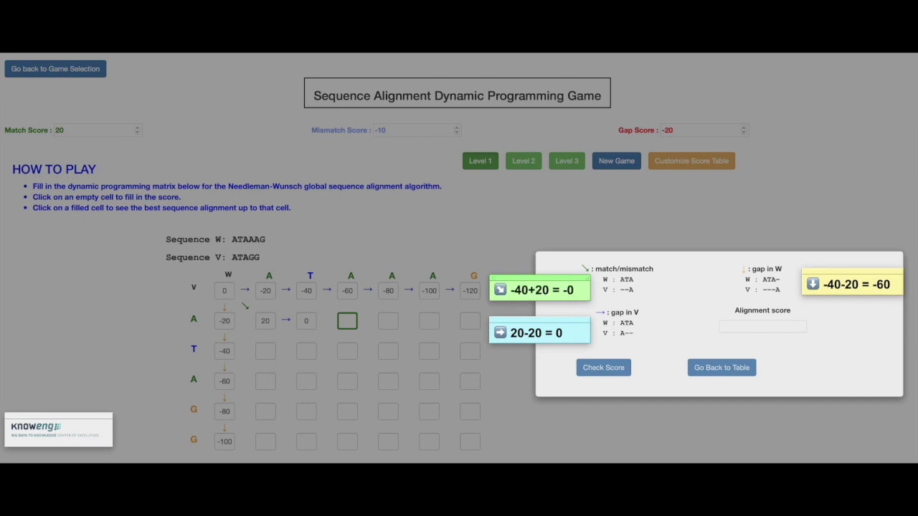
text(20)
drag(588, 298, 596, 299)
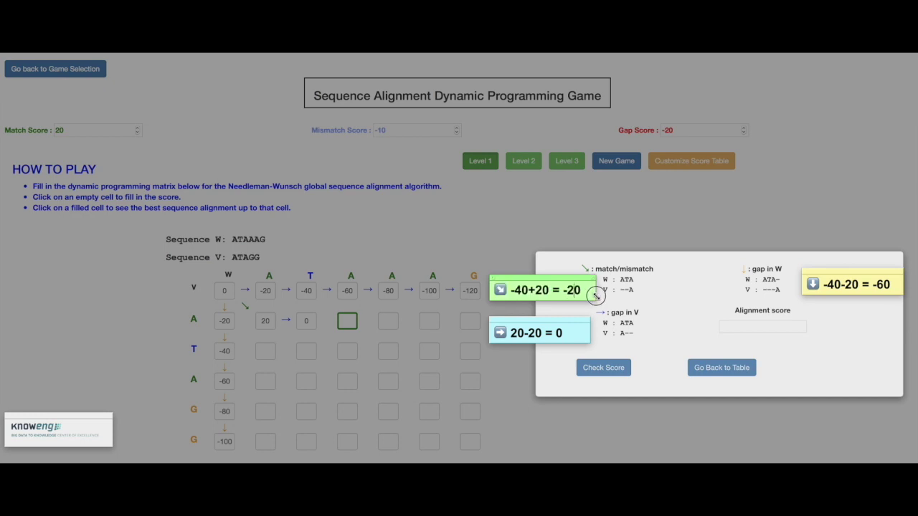
- Change the blue right-arrow note to 0-20 = -20
click(565, 337)
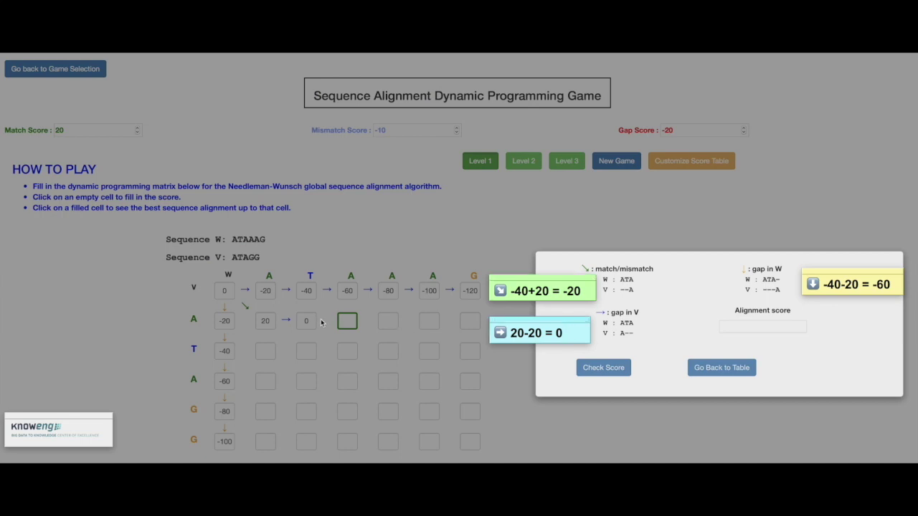
click(518, 332)
key(BackSpace)
click(549, 333)
text(-2)
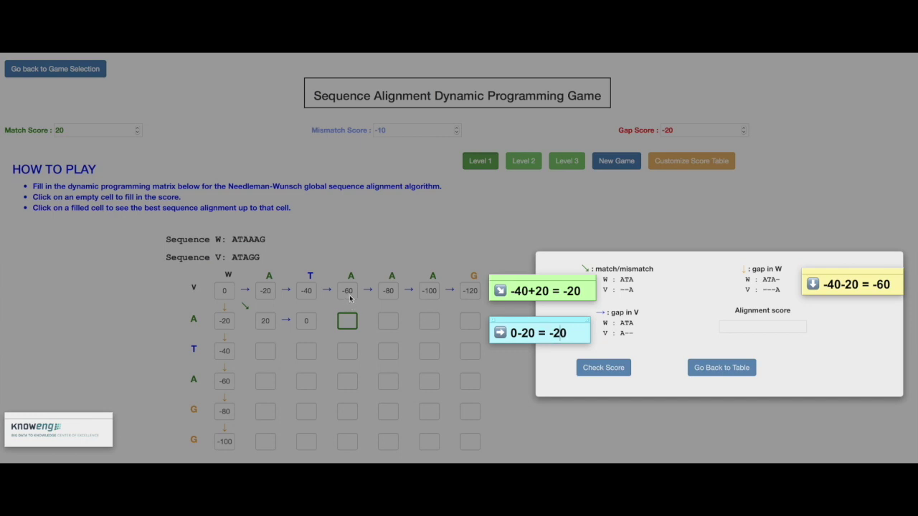
- Change the yellow down-arrow note to -60-20 = -80
click(834, 285)
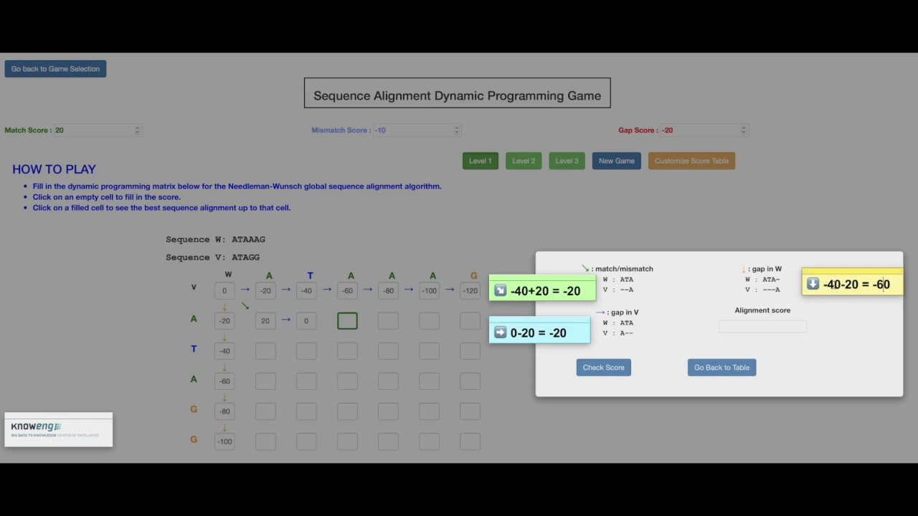
key(BackSpace)
text(6)
key(BackSpace)
text(8)
- Submit -20 as the alignment score for the first A row's cell under the second A column
click(750, 327)
text(-20)
key(Return)
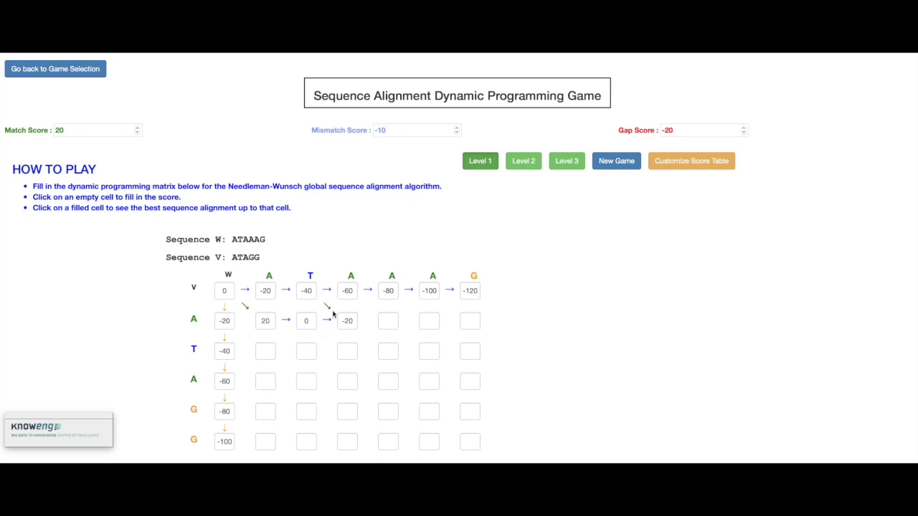
- Open the T row's cell under the first A column and change the green diagonal note to -20-10 = -30
click(264, 352)
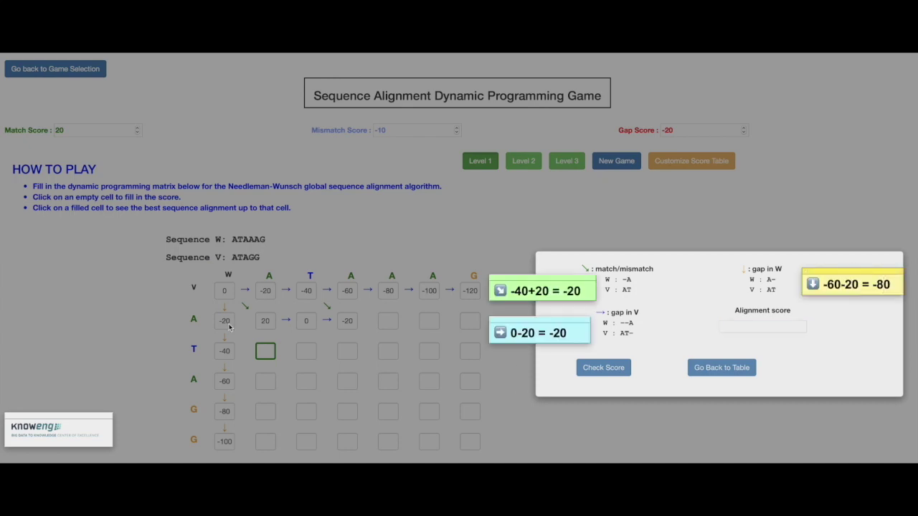
click(519, 292)
key(BackSpace)
text(2)
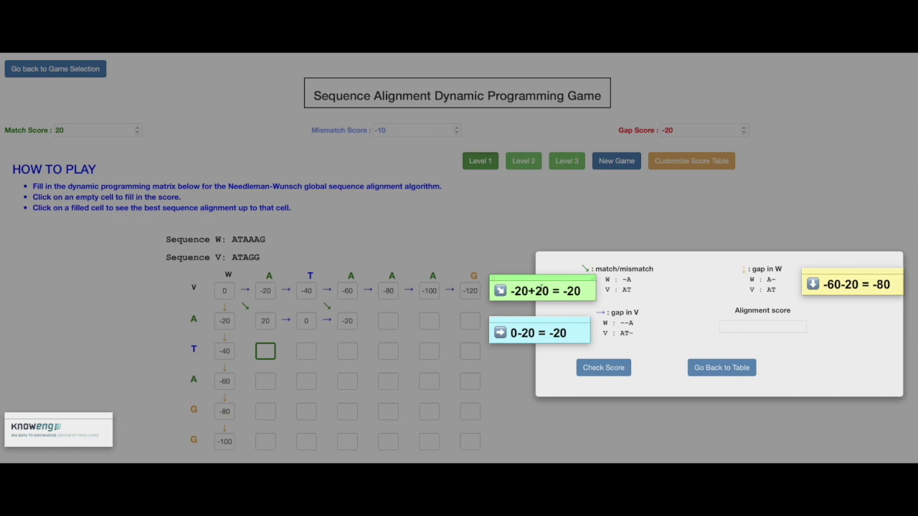
click(539, 290)
key(BackSpace)
key(BackSpace)
text(-1)
key(BackSpace)
text(3)
- Change the blue right-arrow note to -40-20 = -60
click(511, 335)
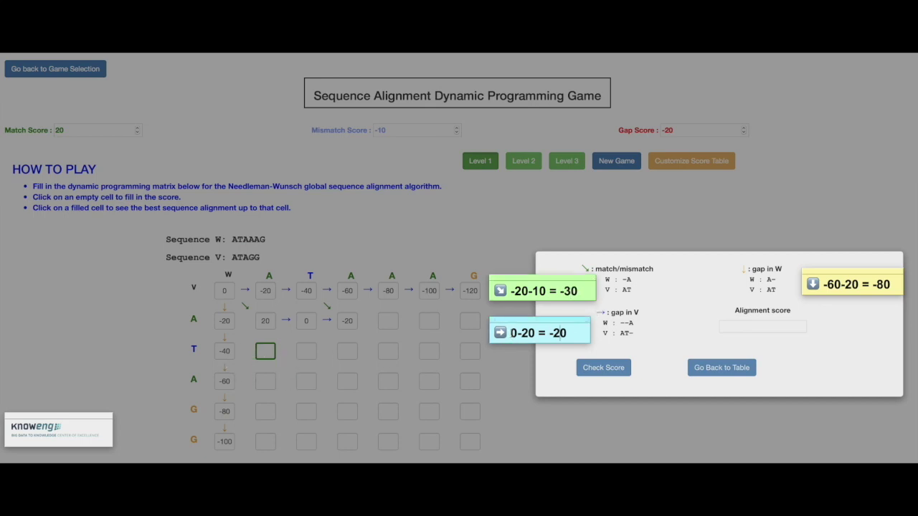
text(-4)
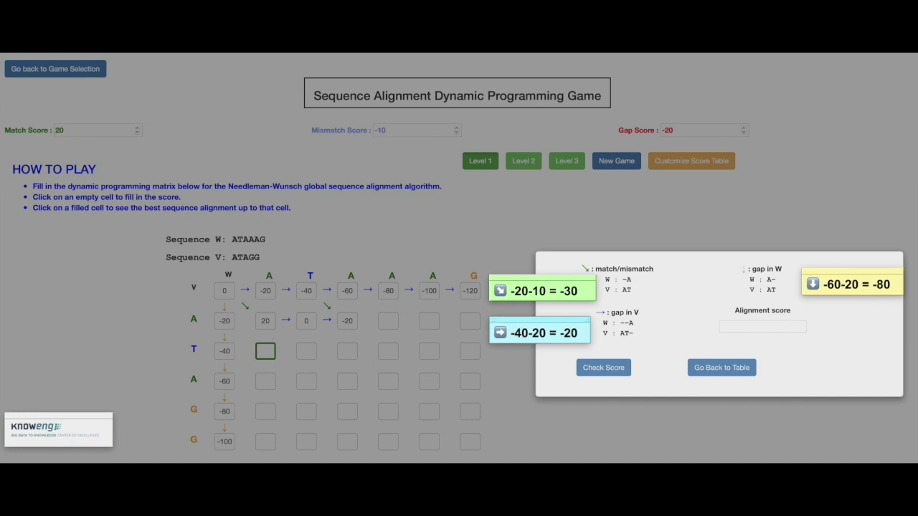
click(569, 334)
key(BackSpace)
text(6)
- Change the yellow down-arrow note to 20-20 = 0 and submit 0 as the cell's alignment score
click(840, 287)
key(BackSpace)
key(BackSpace)
key(BackSpace)
text(20)
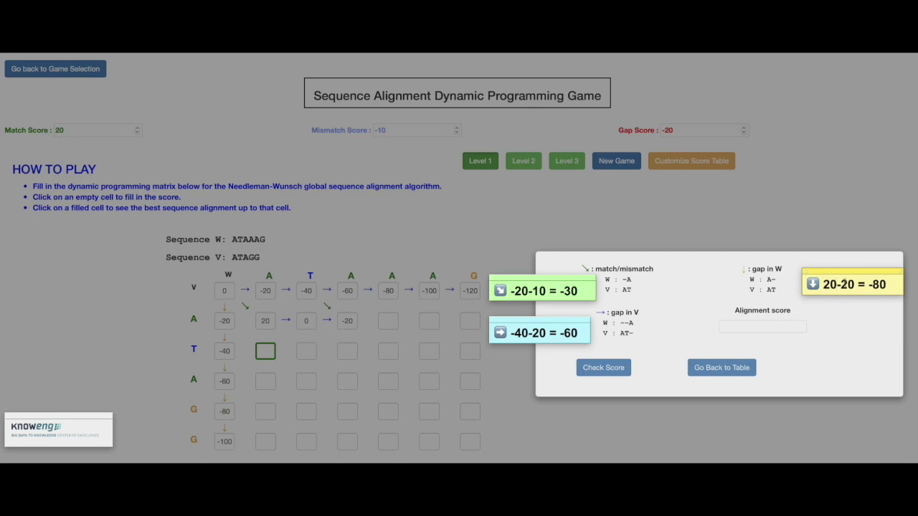
key(BackSpace)
key(BackSpace)
key(BackSpace)
text(0)
click(755, 326)
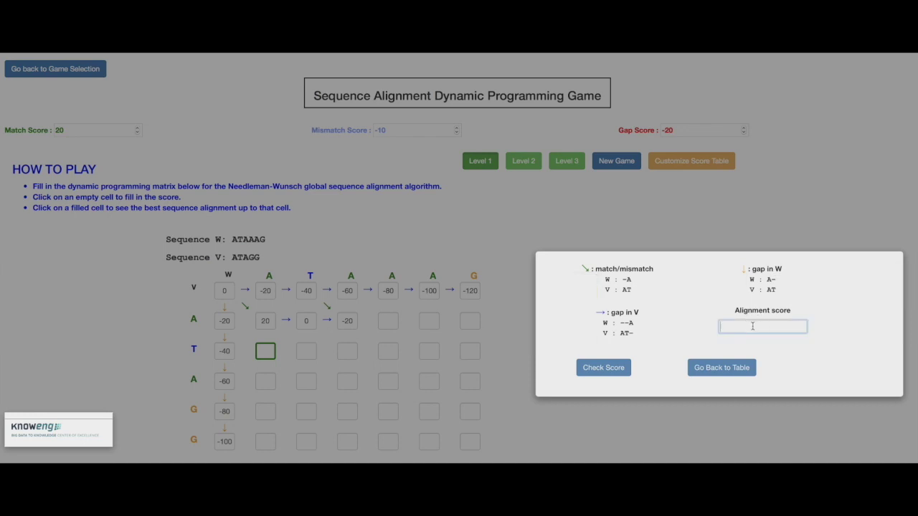
click(605, 368)
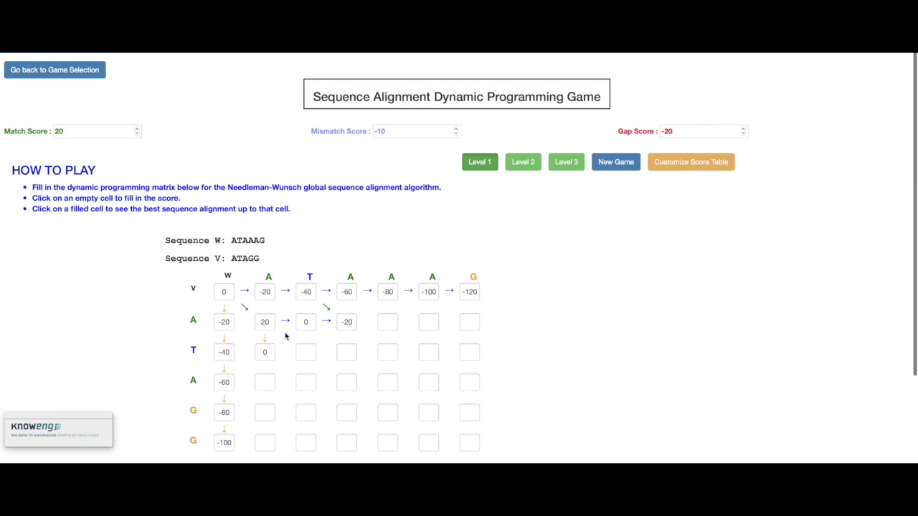
- Complete the first A column downward by scoring the second A, first G and second G rows -20, -40 and -60
click(267, 383)
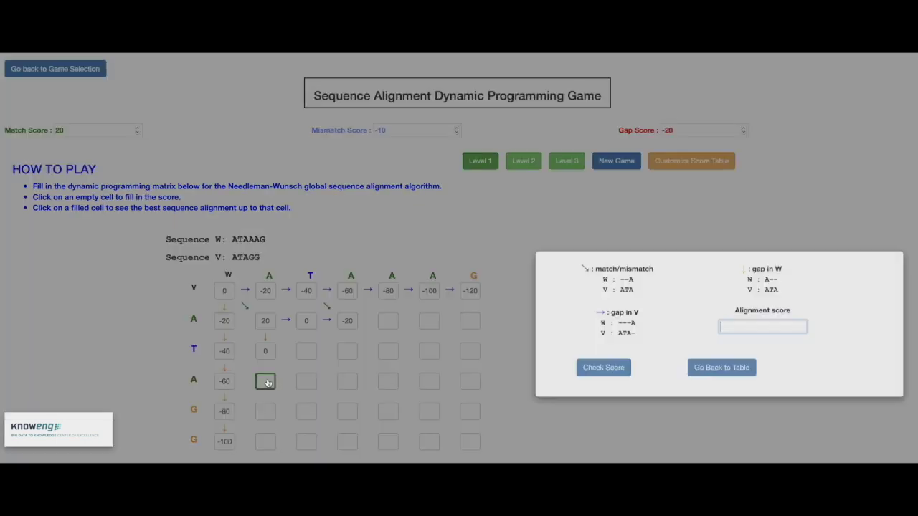
text(-20)
key(Return)
click(265, 411)
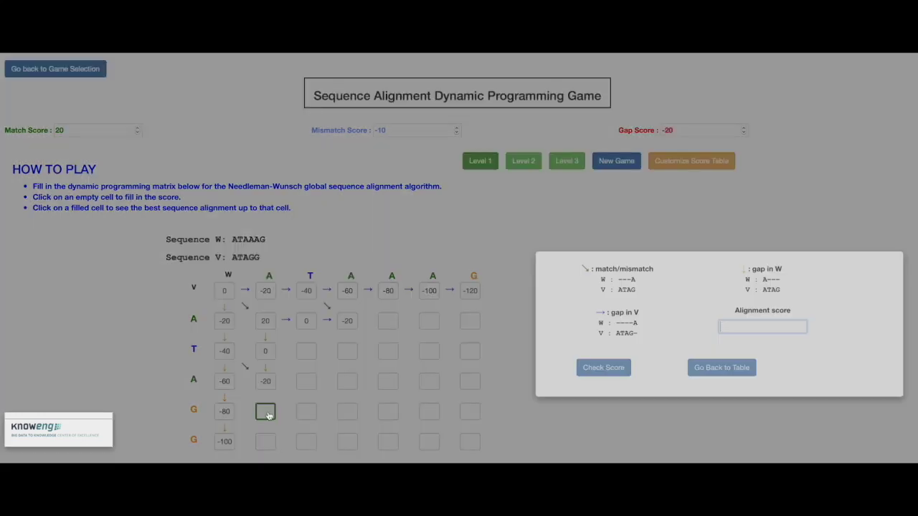
text(-40)
key(Return)
click(264, 442)
text(-60)
key(Return)
- Complete the first A row by entering -40, -60 and -80 in its three remaining cells
click(388, 324)
text(-40)
key(Return)
click(433, 322)
text(-60)
key(Return)
click(470, 320)
text(-80)
key(Return)
- Complete the T row from column T onward with the scores 40, 20, 0, -20 and -40
click(306, 351)
text(40)
key(Return)
click(345, 358)
text(20)
key(Return)
click(388, 352)
text(0)
key(Return)
click(434, 351)
text(-20)
key(Return)
click(470, 351)
text(-40)
key(Return)
- Complete the second A row from column T onward with the scores 20, 60, 40, 20 and 0
click(306, 382)
text(20)
key(Return)
click(347, 384)
text(60)
key(Return)
click(387, 382)
text(40)
key(Return)
click(429, 382)
text(20)
key(Return)
click(476, 388)
text(0)
key(Return)
- Complete the first G row from column T onward with the scores 0, 40, 50, 30 and 40
click(309, 412)
key(Return)
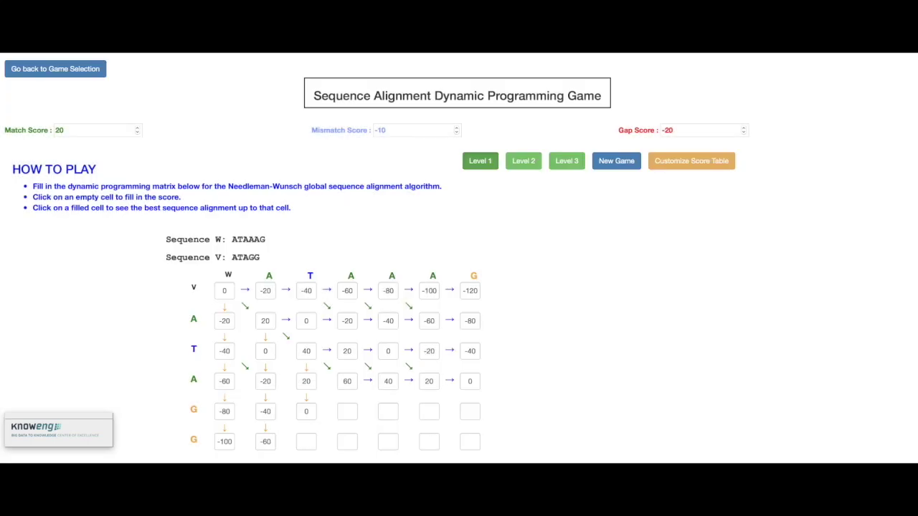
click(346, 415)
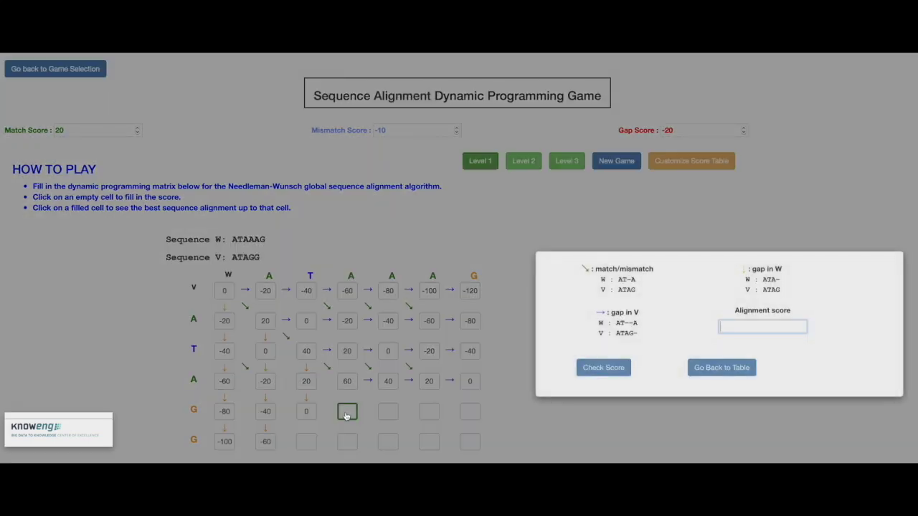
key(Return)
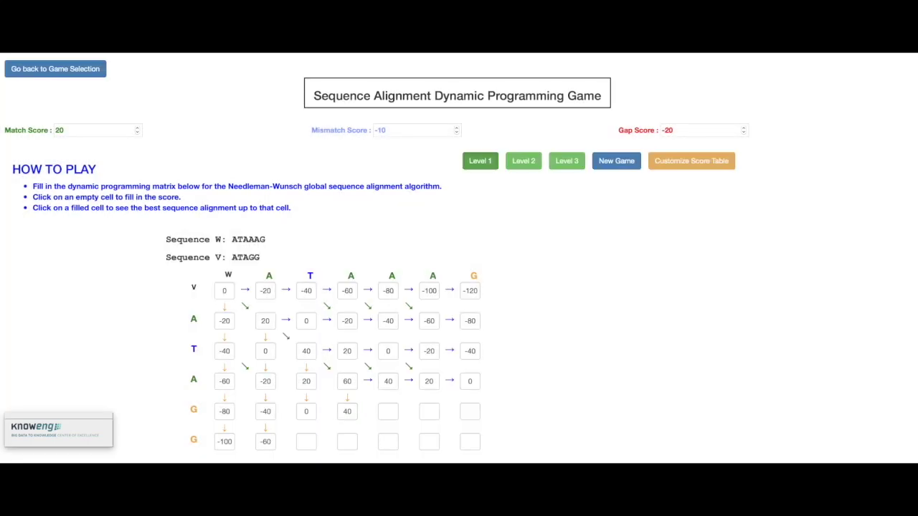
click(387, 416)
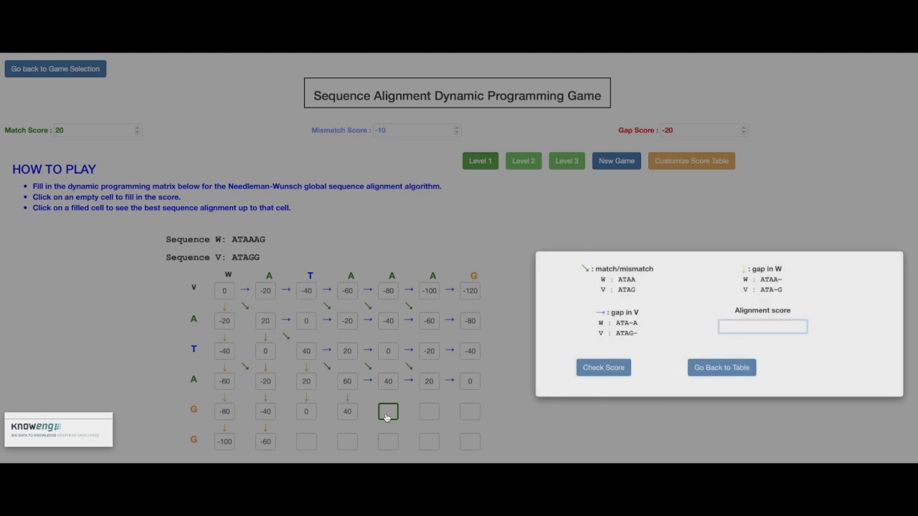
text(40)
key(Return)
text(0)
key(Return)
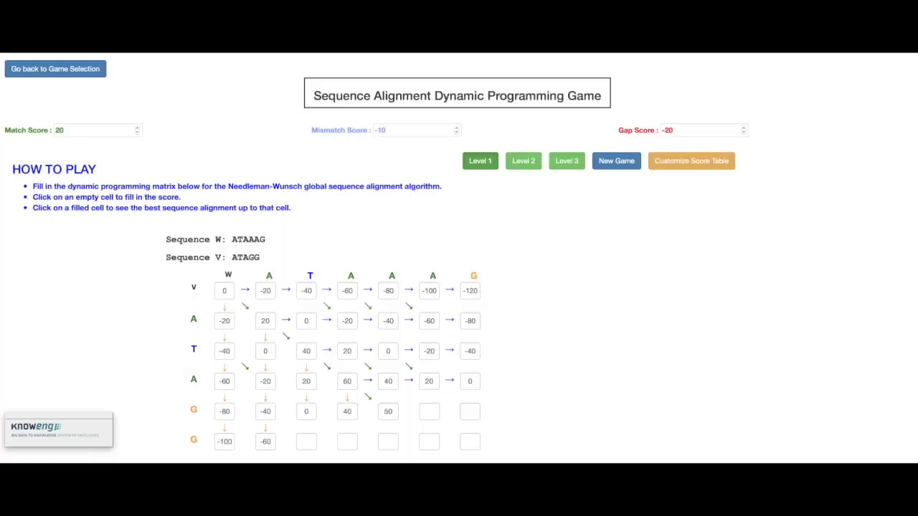
click(429, 415)
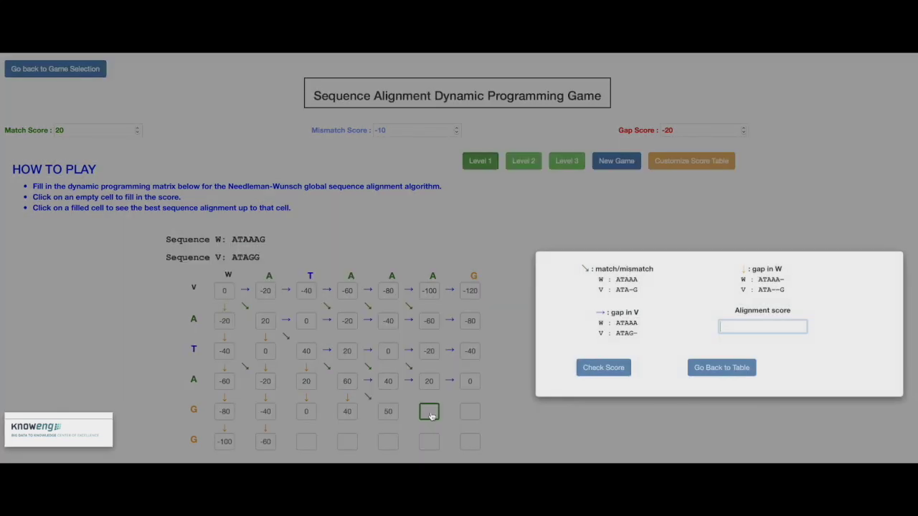
key(Return)
click(468, 413)
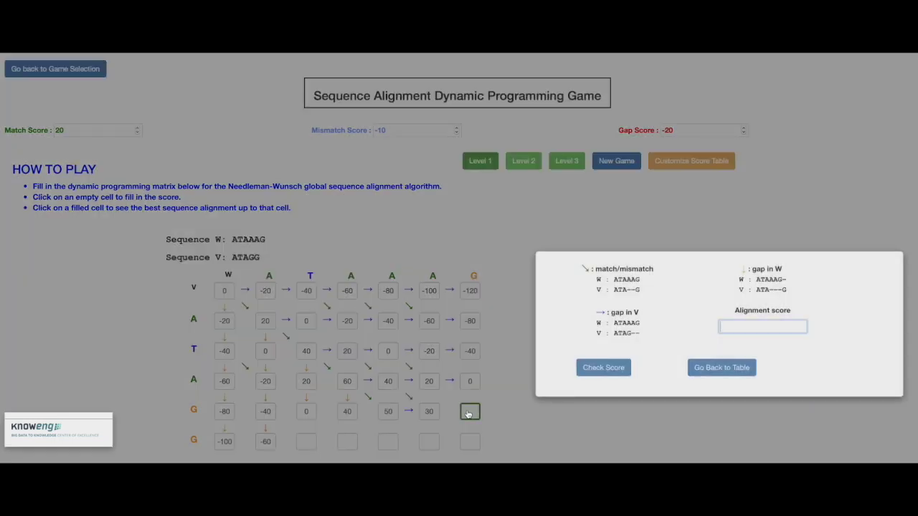
text(40)
key(Return)
- Complete the second G row from column T onward with the scores -20, 20, 30, 40 and 50
click(307, 443)
text(-20)
key(Return)
click(353, 445)
text(20)
key(Return)
click(388, 443)
text(30)
key(Return)
click(428, 445)
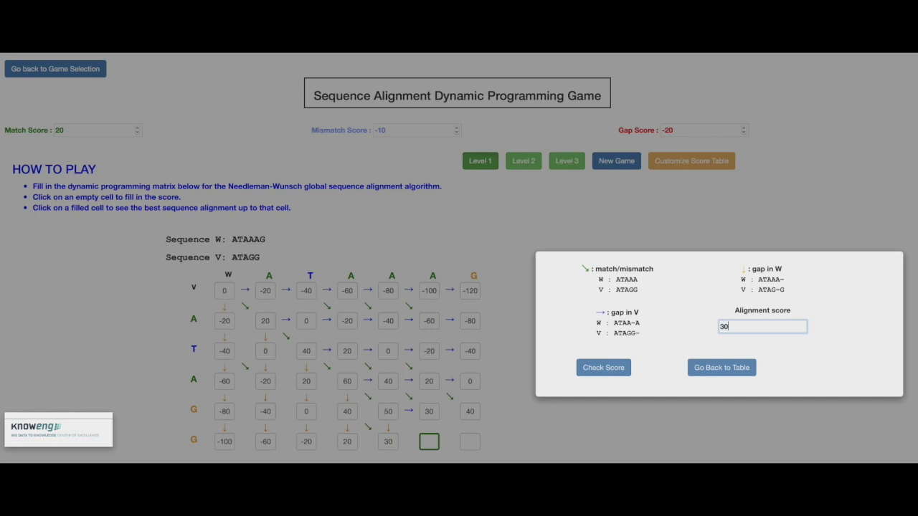
key(Return)
text(40)
key(Return)
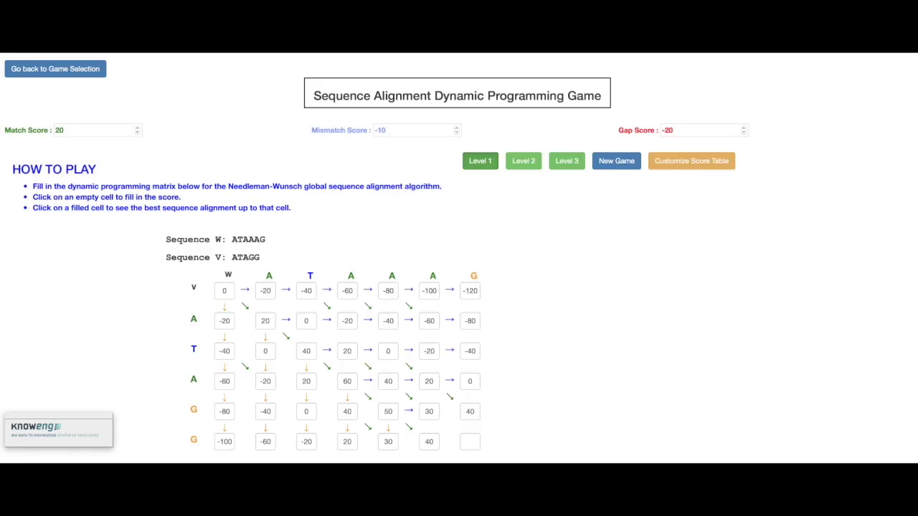
click(470, 443)
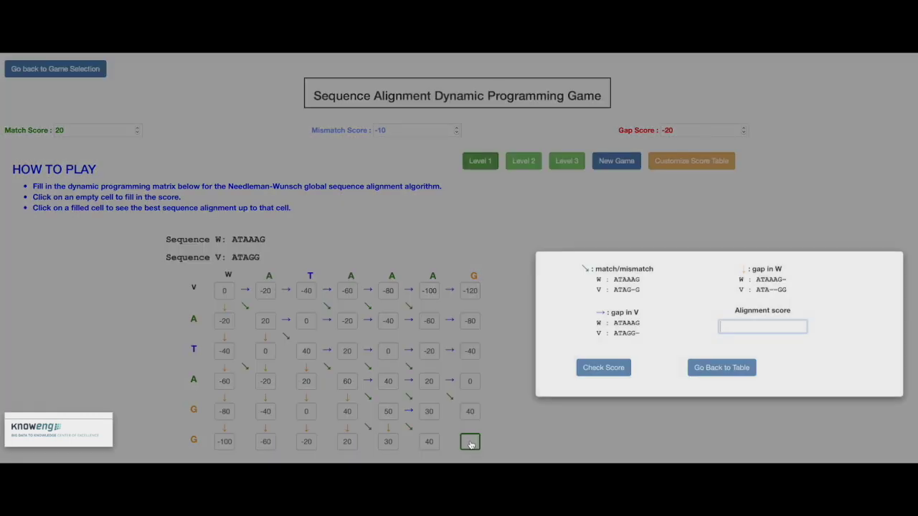
text(50)
key(Return)
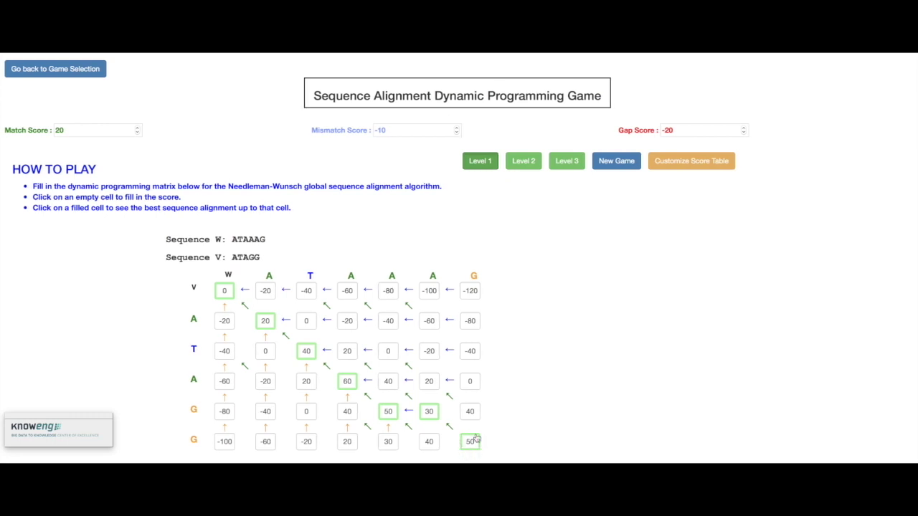
- Lower the match score to 19 and try adjusting the mismatch and gap scores
scroll(479, 444, down, 1)
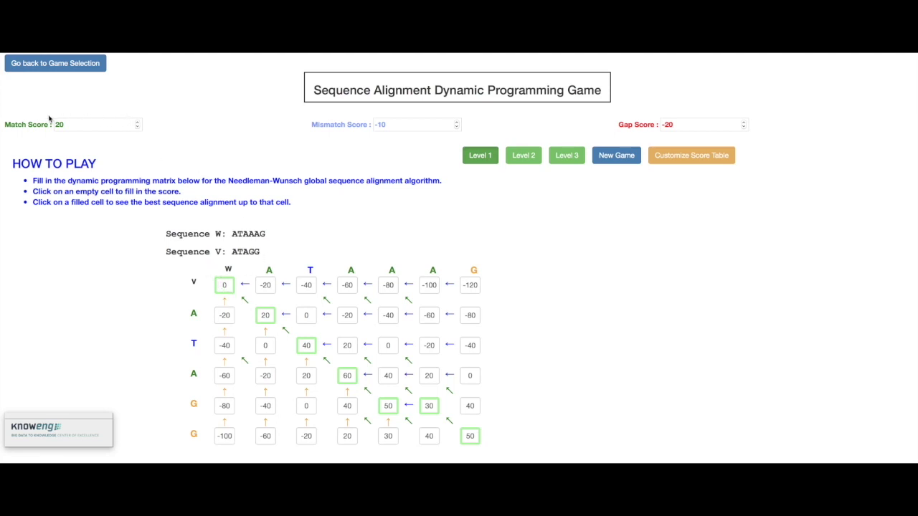
click(138, 125)
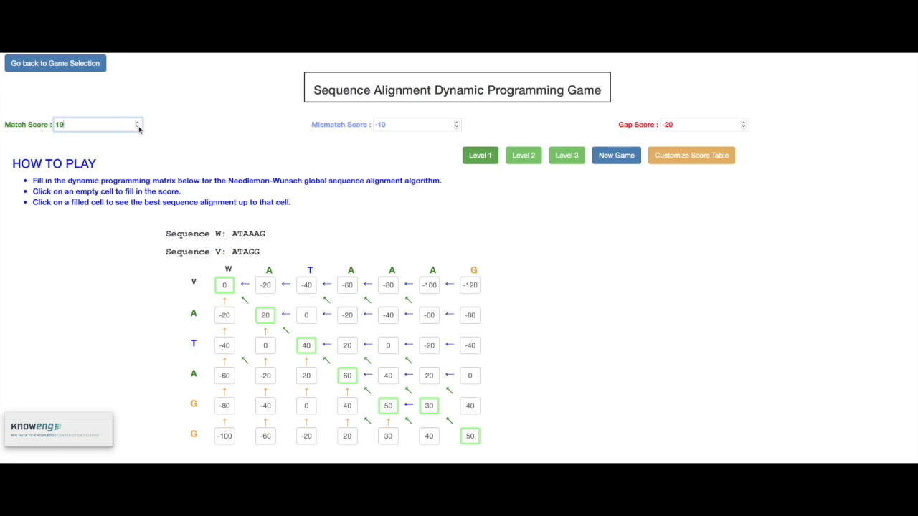
click(458, 127)
click(458, 127)
click(458, 127)
click(458, 127)
click(457, 122)
click(457, 122)
click(457, 122)
click(457, 121)
click(743, 126)
click(743, 126)
click(743, 126)
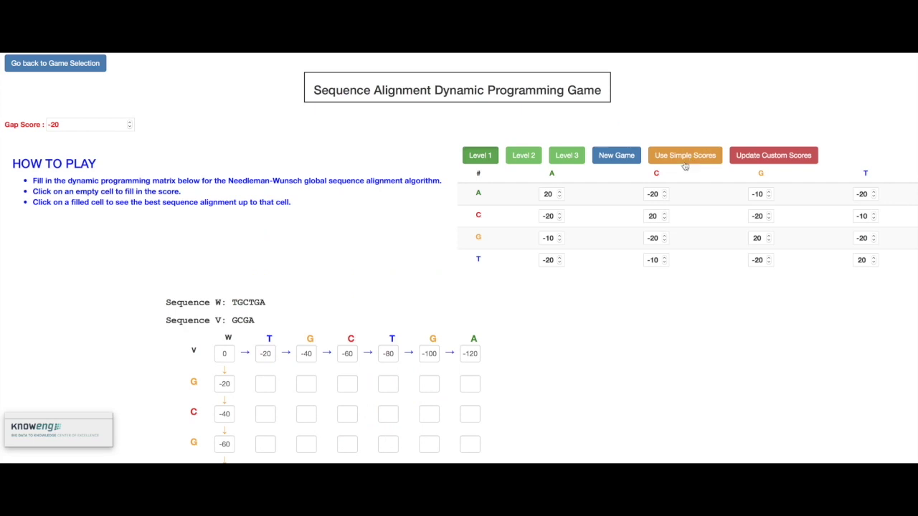
- Apply custom scores of 18 for A–A, -17 for A–C, -12 for A–G, -18 for C–G and -21 for A–T, and return to simple scoring
click(560, 197)
click(560, 198)
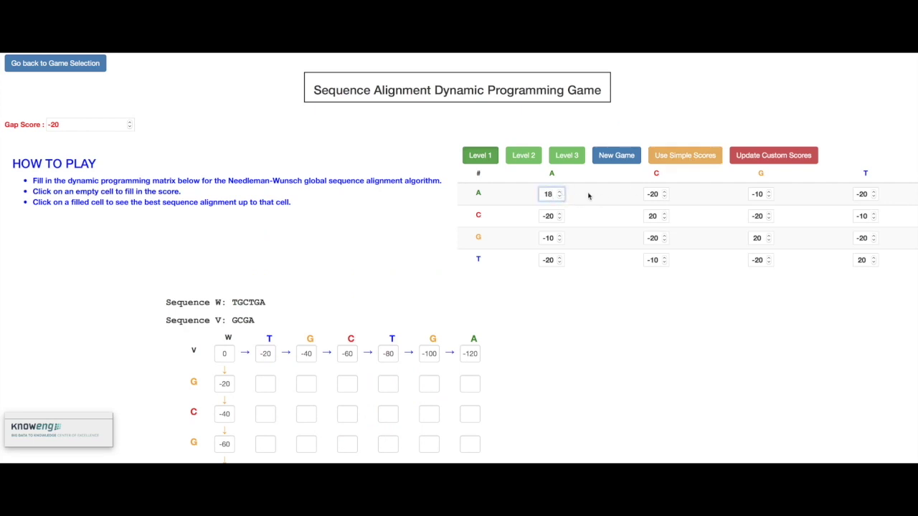
click(664, 191)
click(664, 191)
click(664, 191)
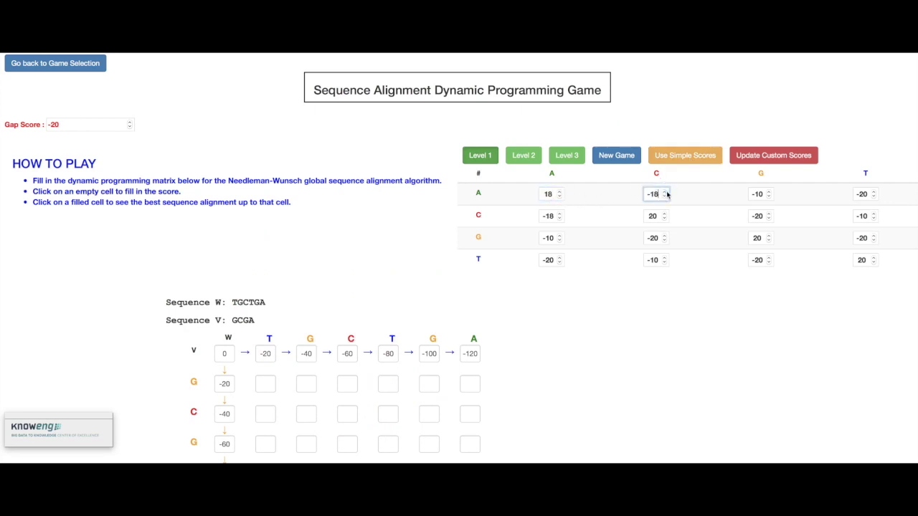
click(770, 197)
click(769, 196)
click(769, 214)
click(770, 214)
click(874, 196)
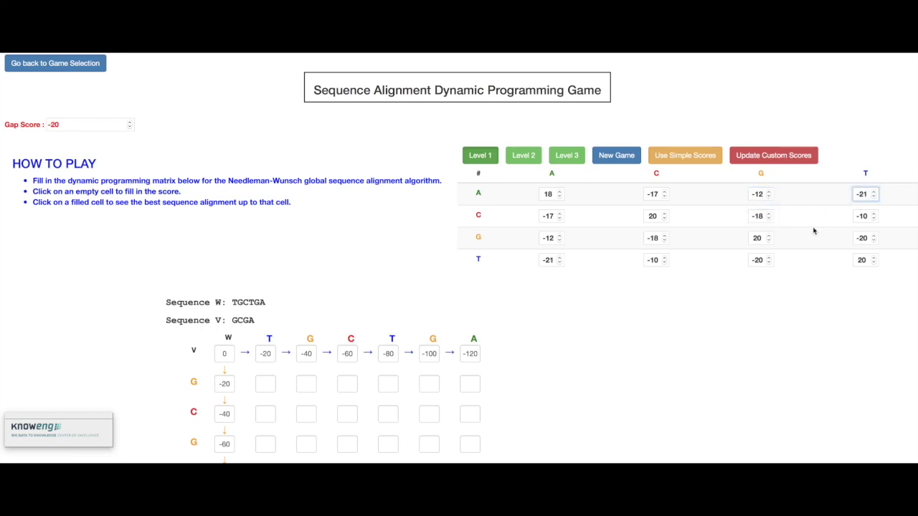
click(736, 160)
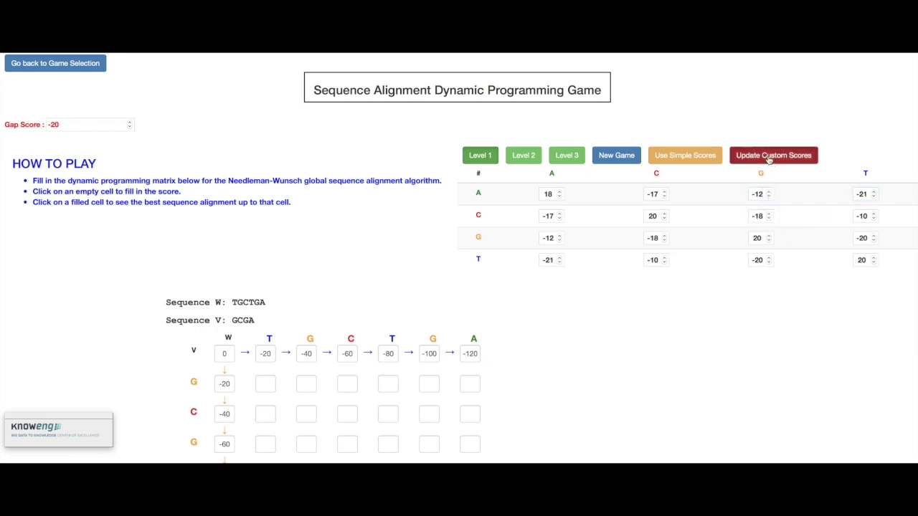
click(705, 156)
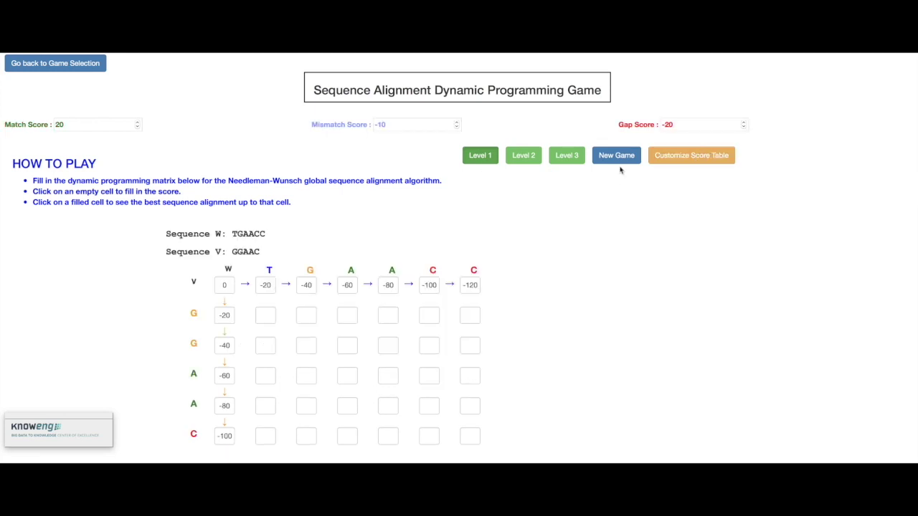